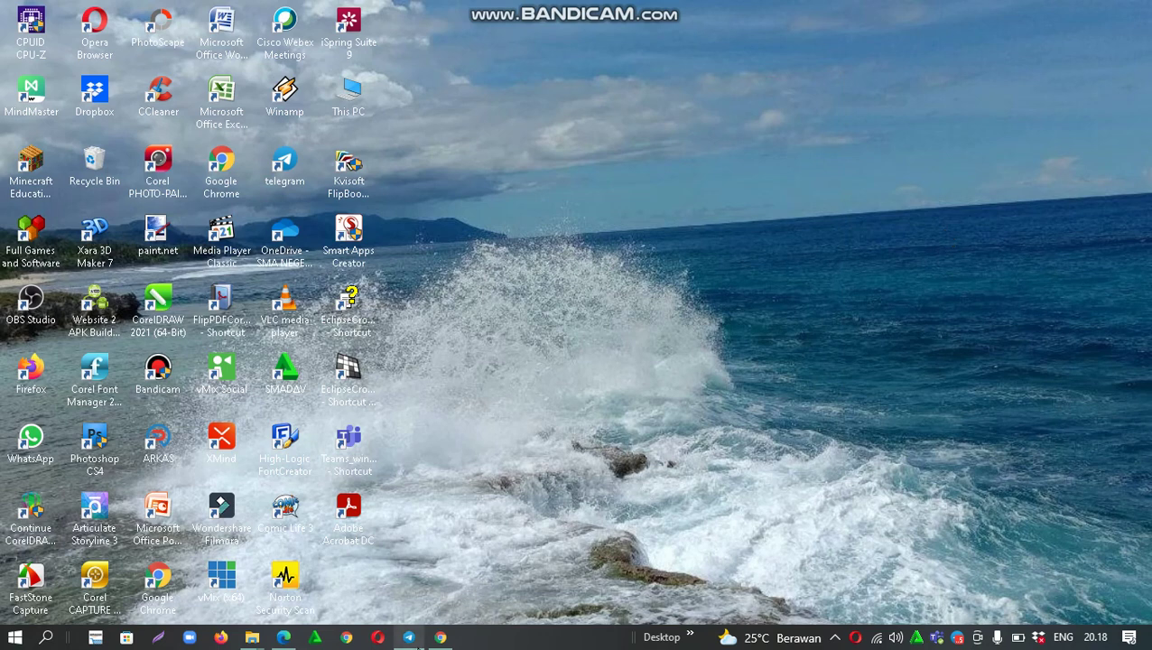
- Restore the Chrome window showing Canva's recent designs, including 'Contoh ebook'
left_click(442, 638)
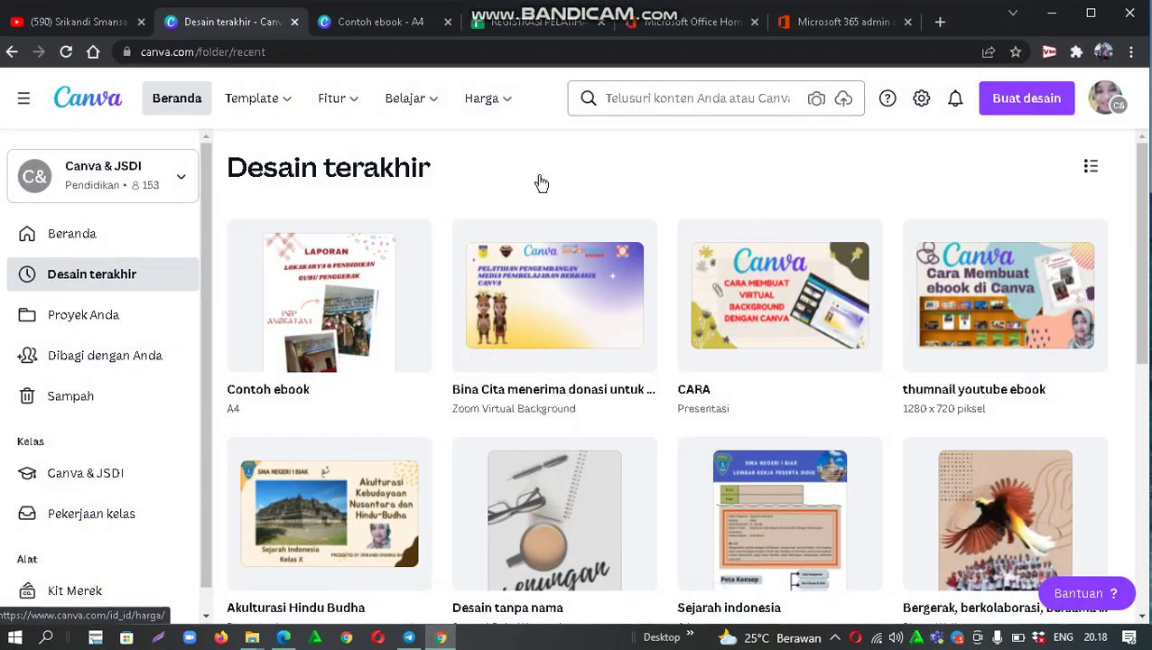
mouse_move(488, 97)
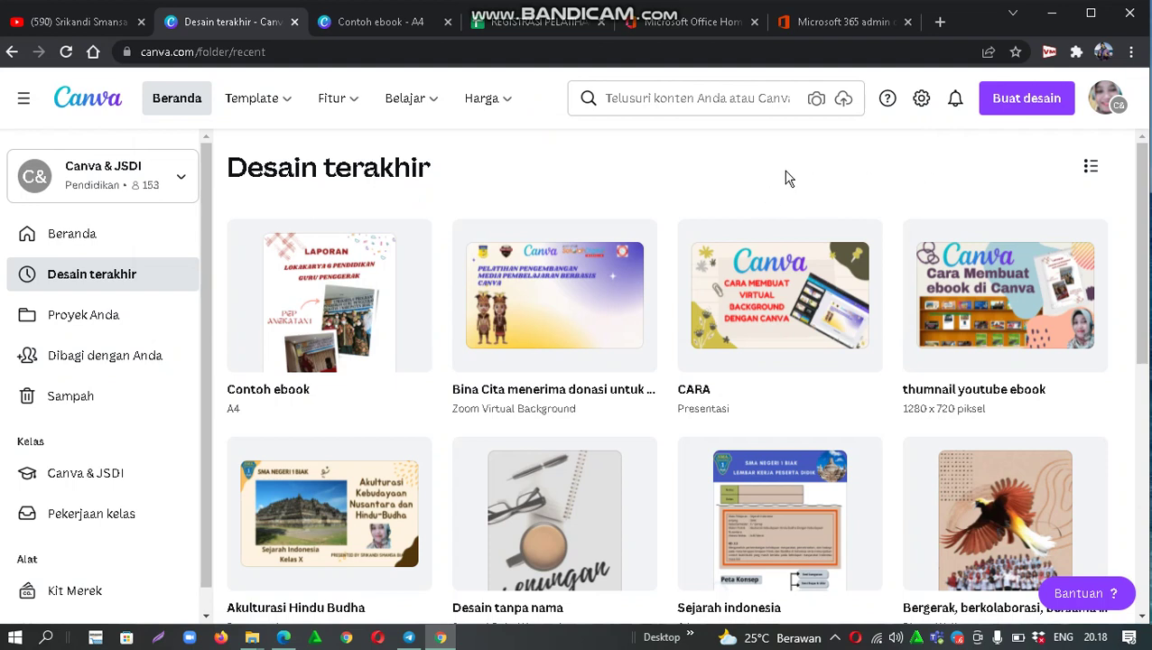
left_click(1013, 106)
left_click(1013, 106)
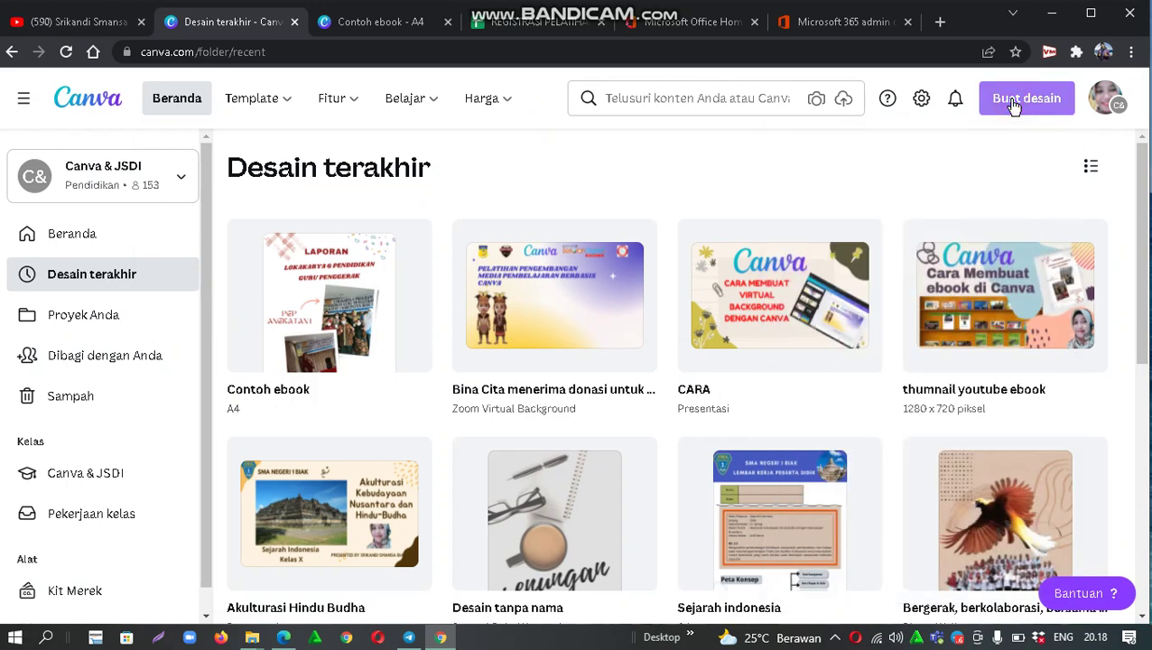
left_click(1012, 107)
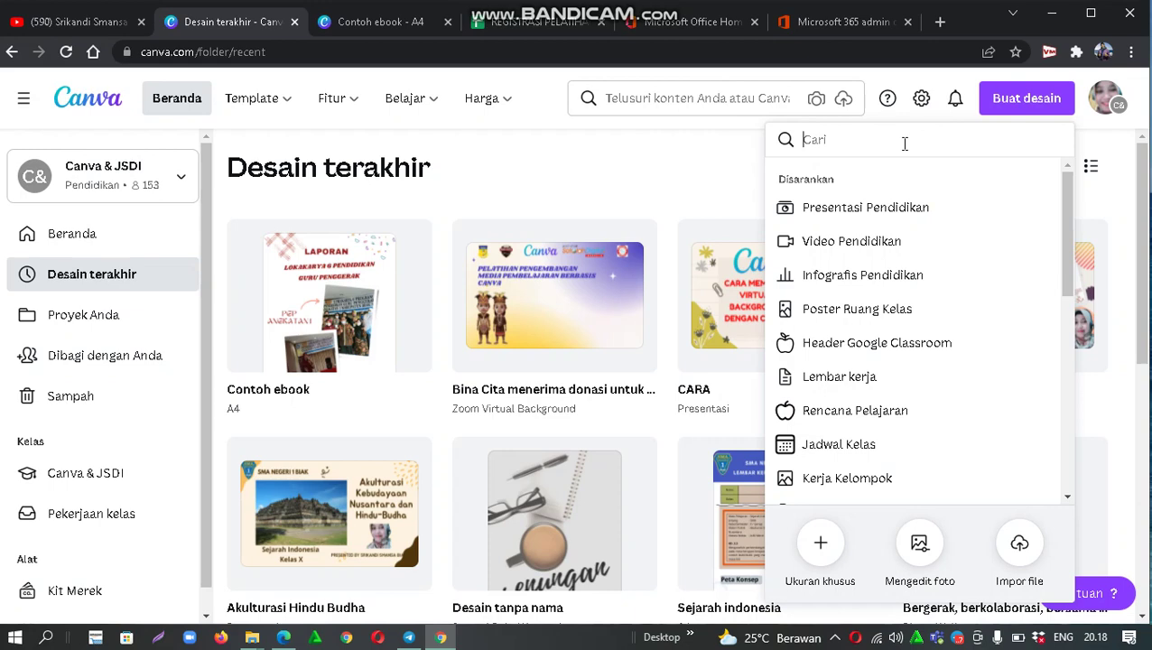
type("A4")
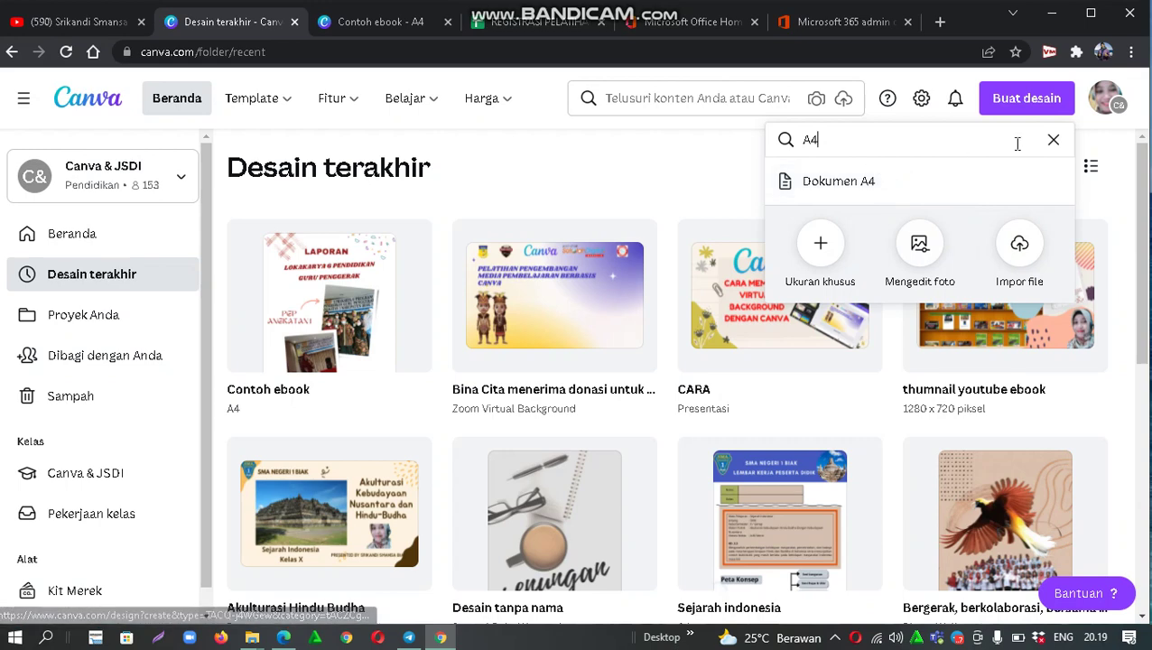
left_click(1052, 140)
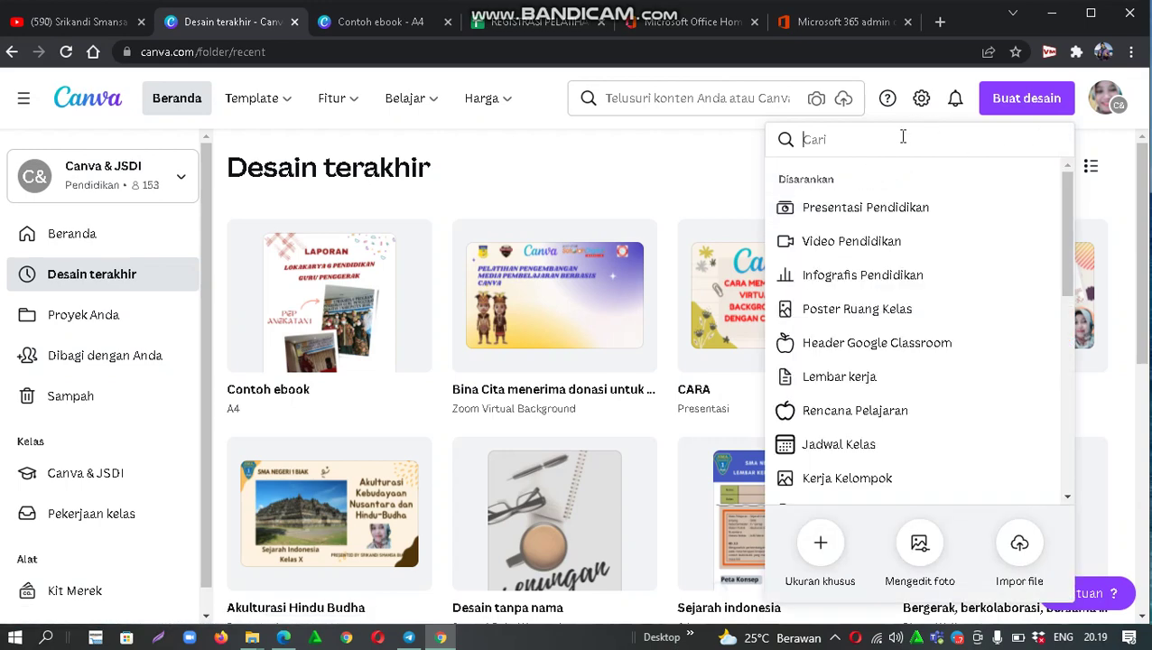
type("ebook")
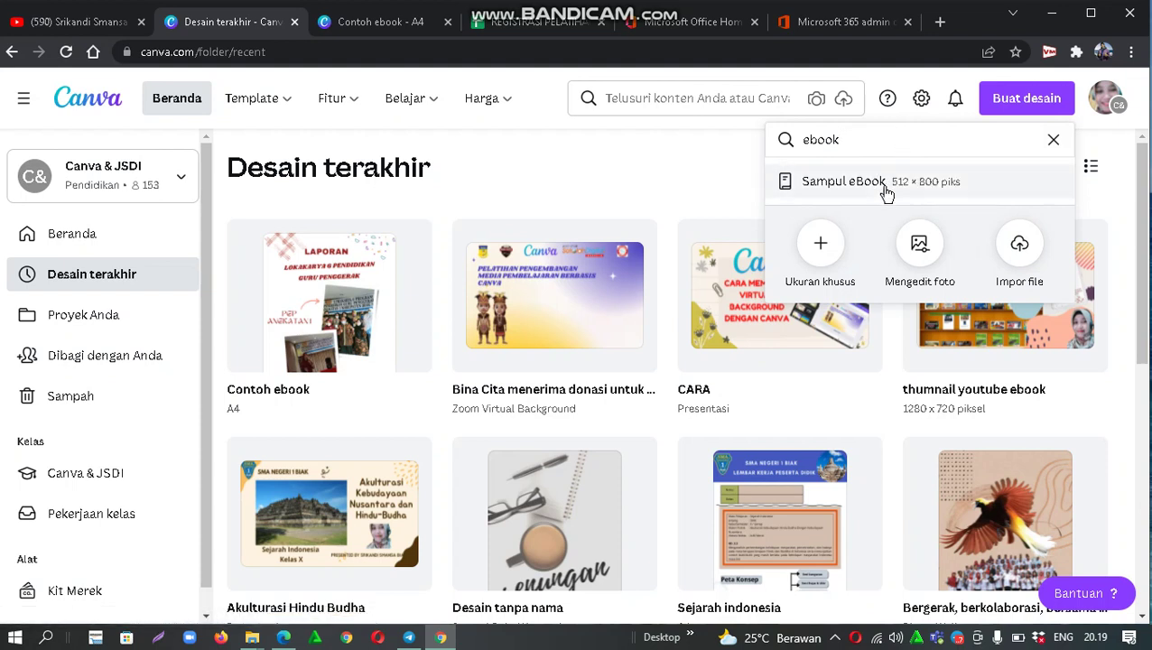
left_click(1054, 142)
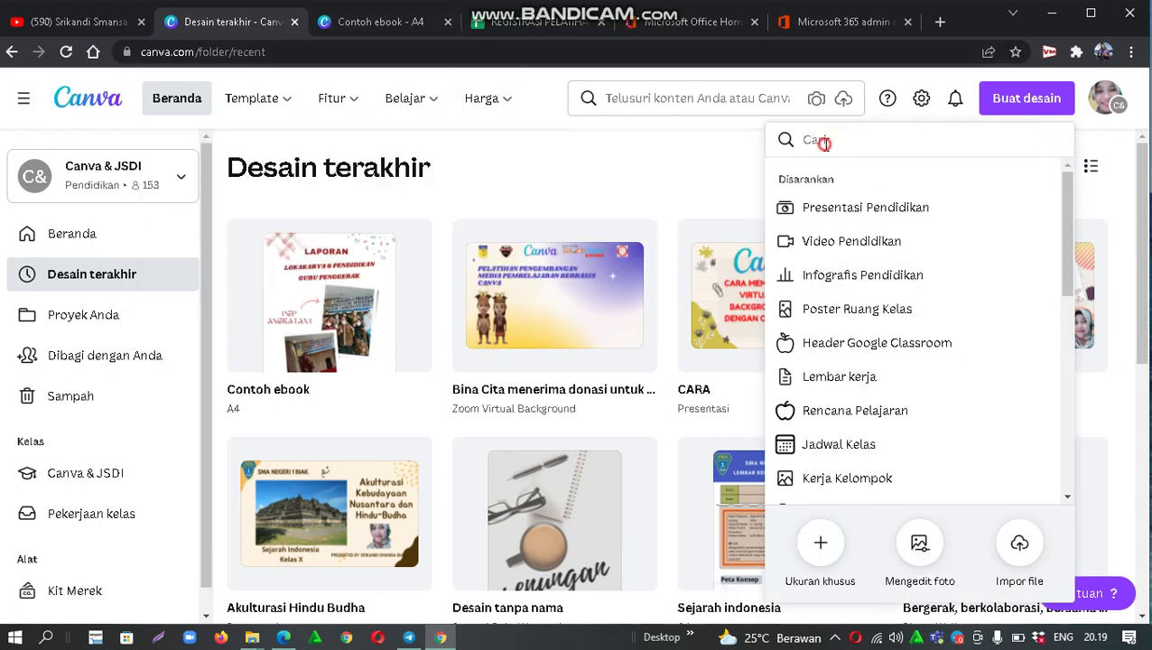
left_click(699, 155)
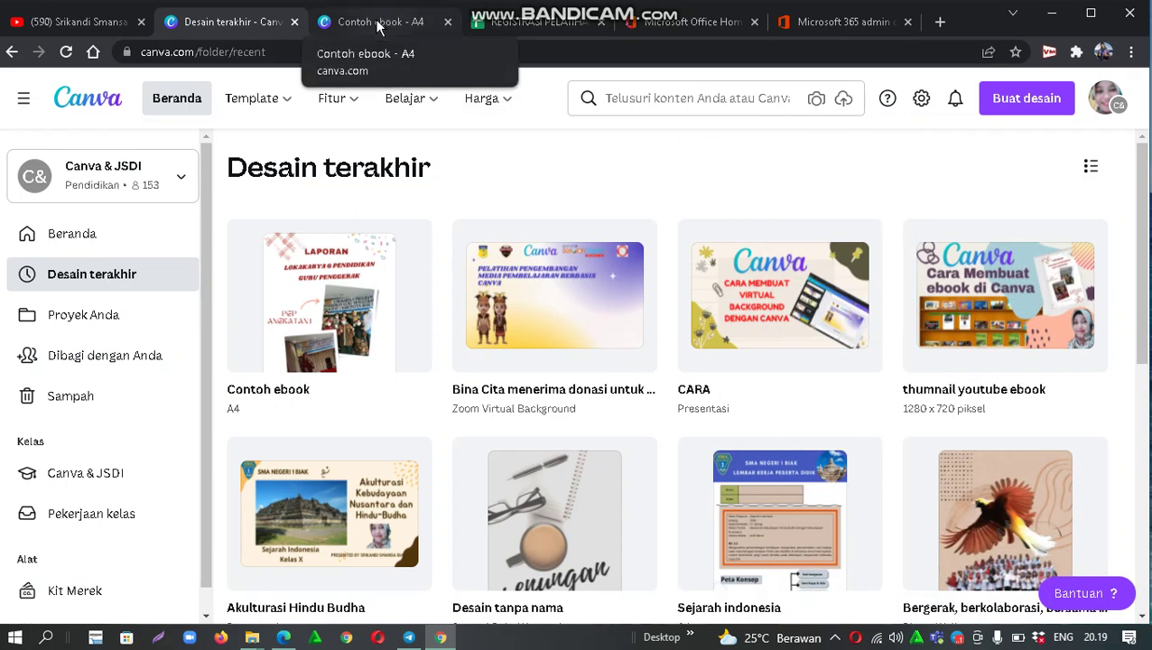
- Switch to the 'Contoh ebook - A4' design and scroll through Halaman 1 and Halaman 2 and back
left_click(377, 24)
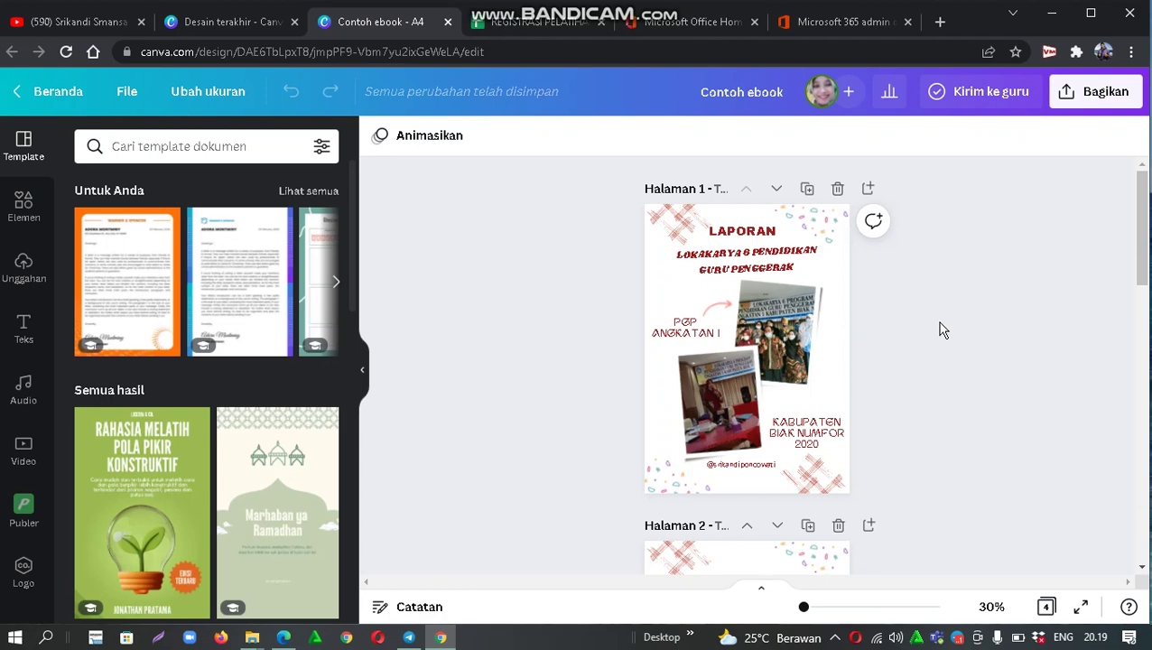
scroll(889, 361, "down", 1)
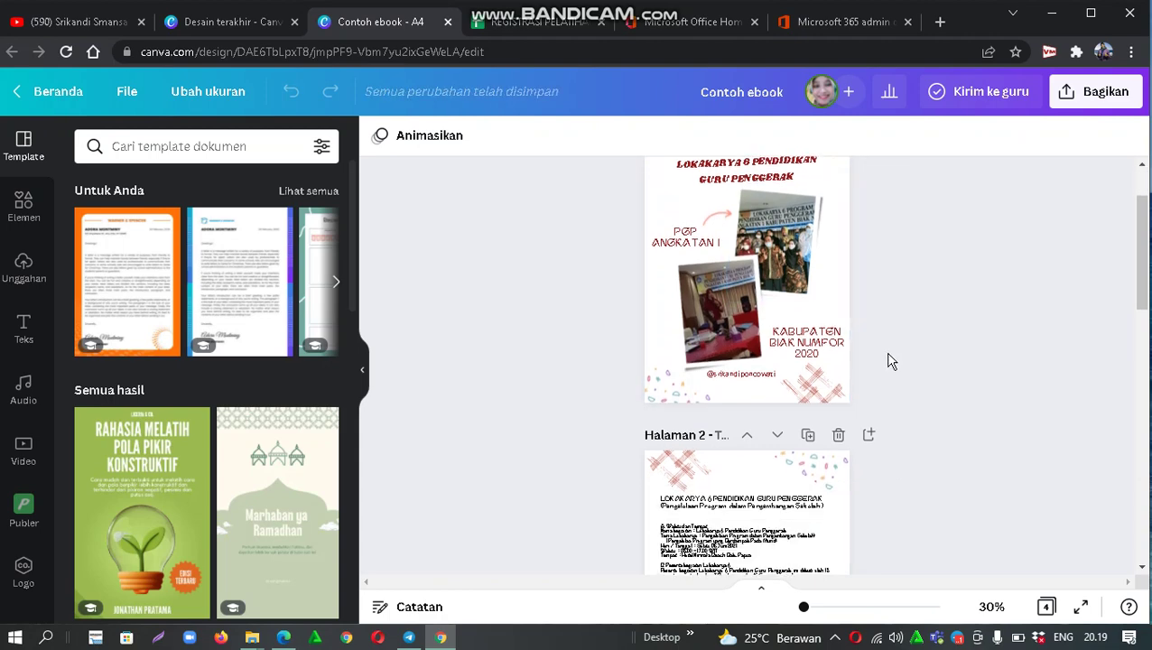
scroll(889, 361, "down", 1)
scroll(889, 361, "up", 1)
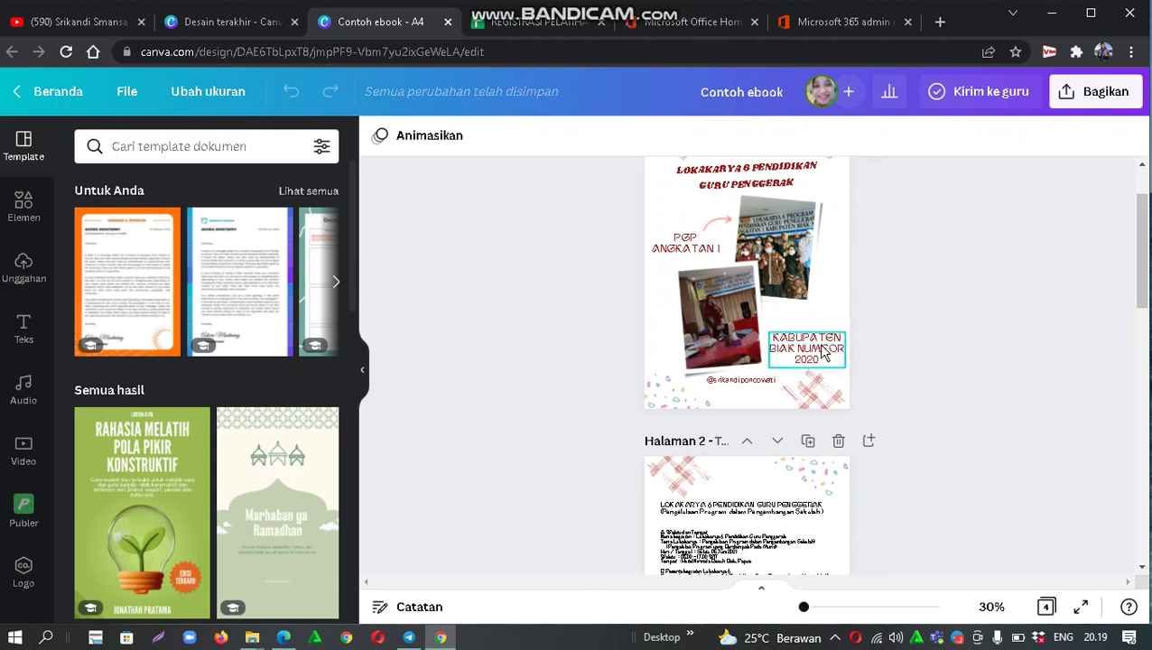
scroll(935, 334, "up", 1)
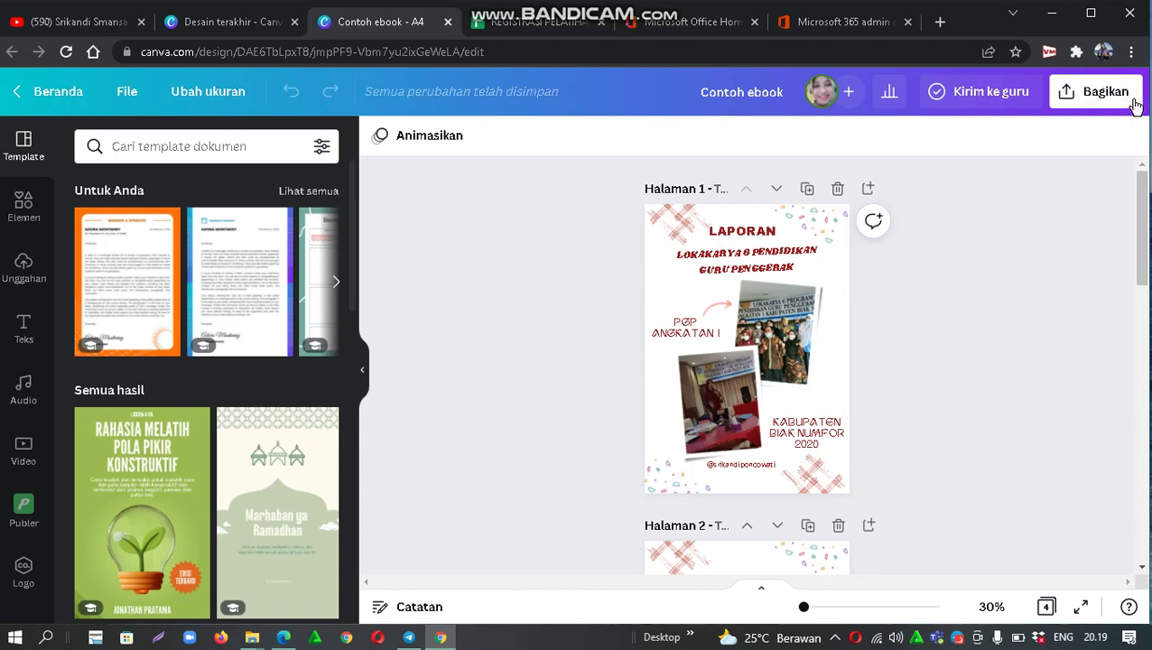
- Bring up the design's Bagikan menu with all sharing and publishing options shown
left_click(1107, 101)
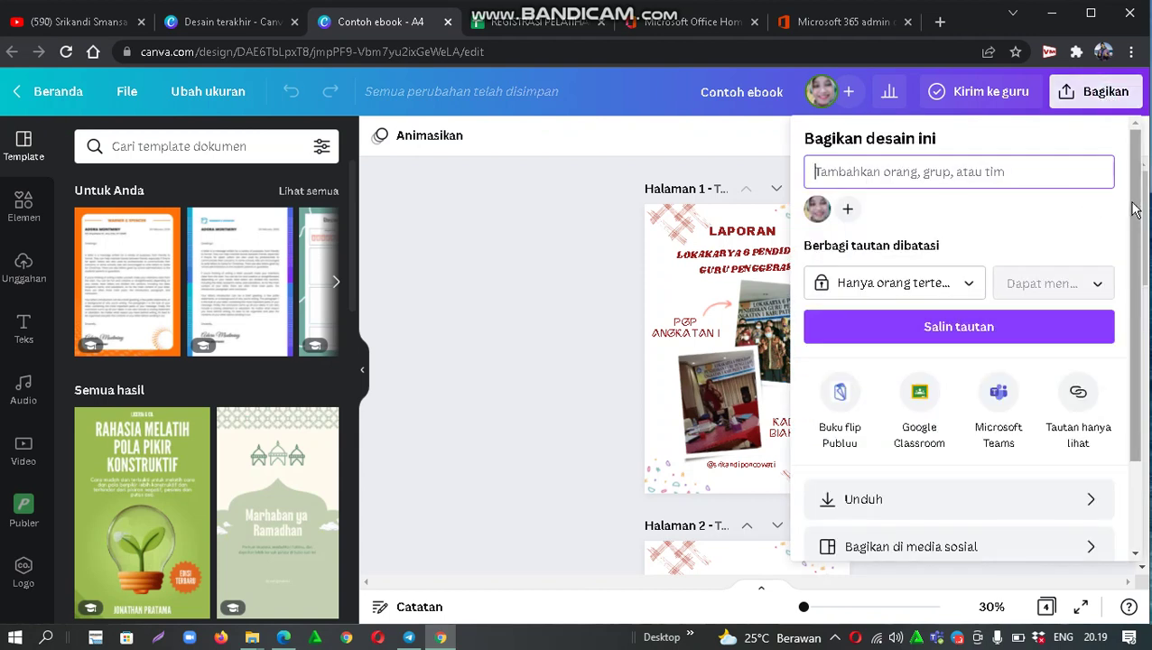
scroll(1133, 232, "down", 1)
scroll(1134, 232, "down", 2)
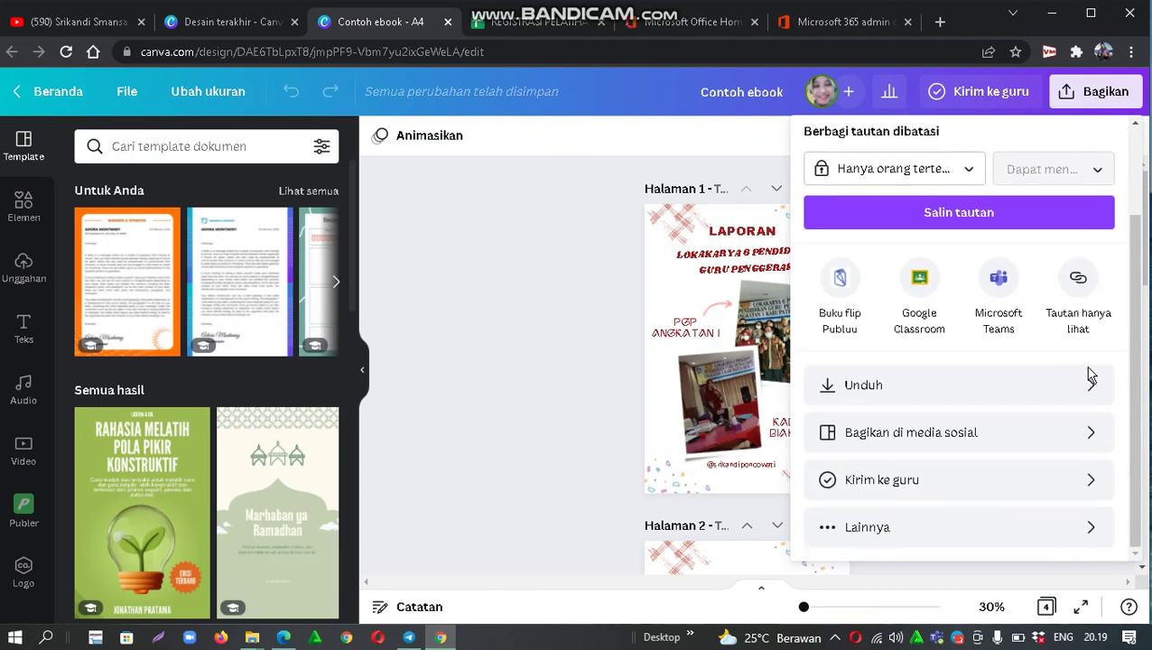
left_click(829, 533)
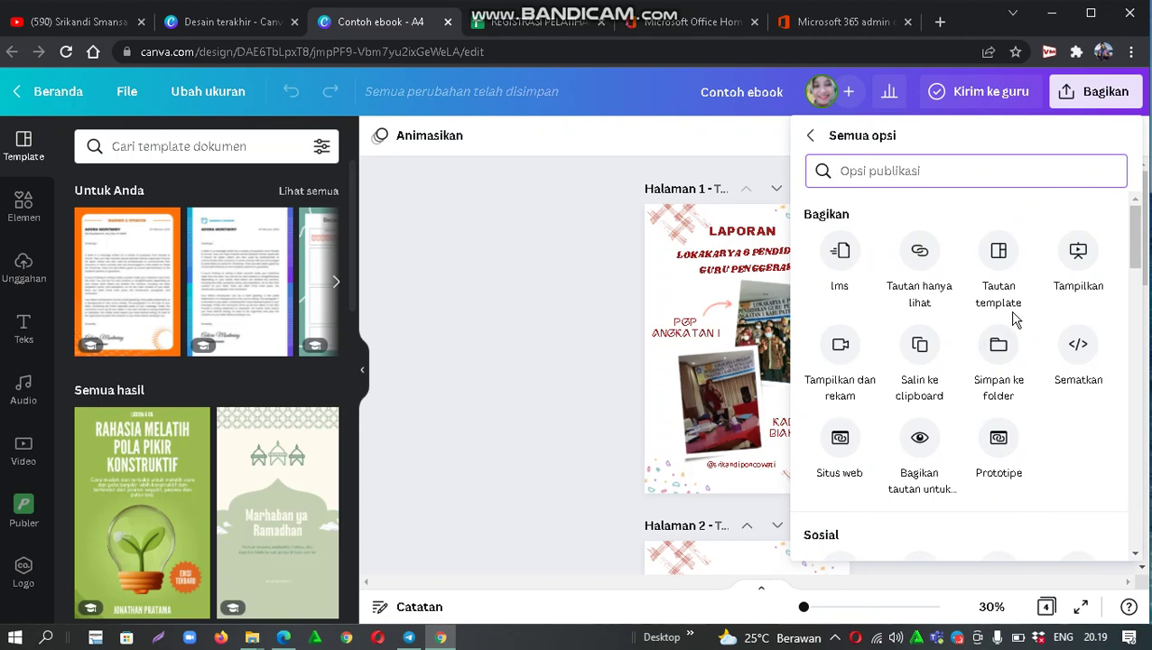
- Choose the Buku flip Publuu app to publish all 4 pages as a flipbook
scroll(1013, 334, "down", 1)
scroll(1012, 334, "down", 4)
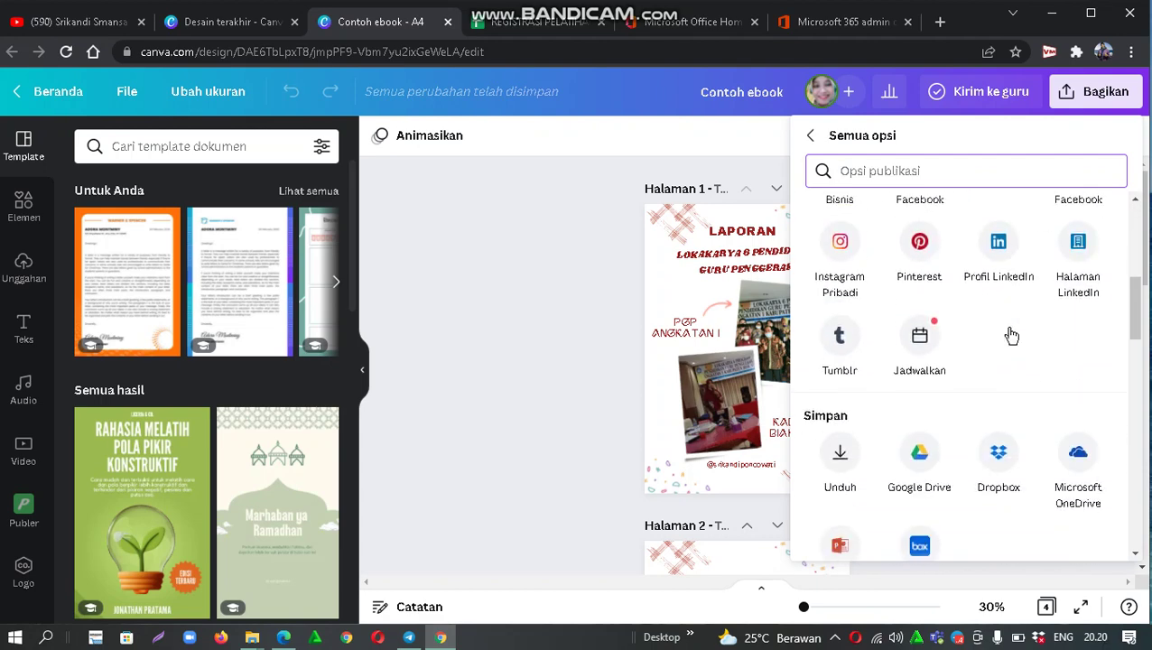
scroll(1012, 336, "down", 1)
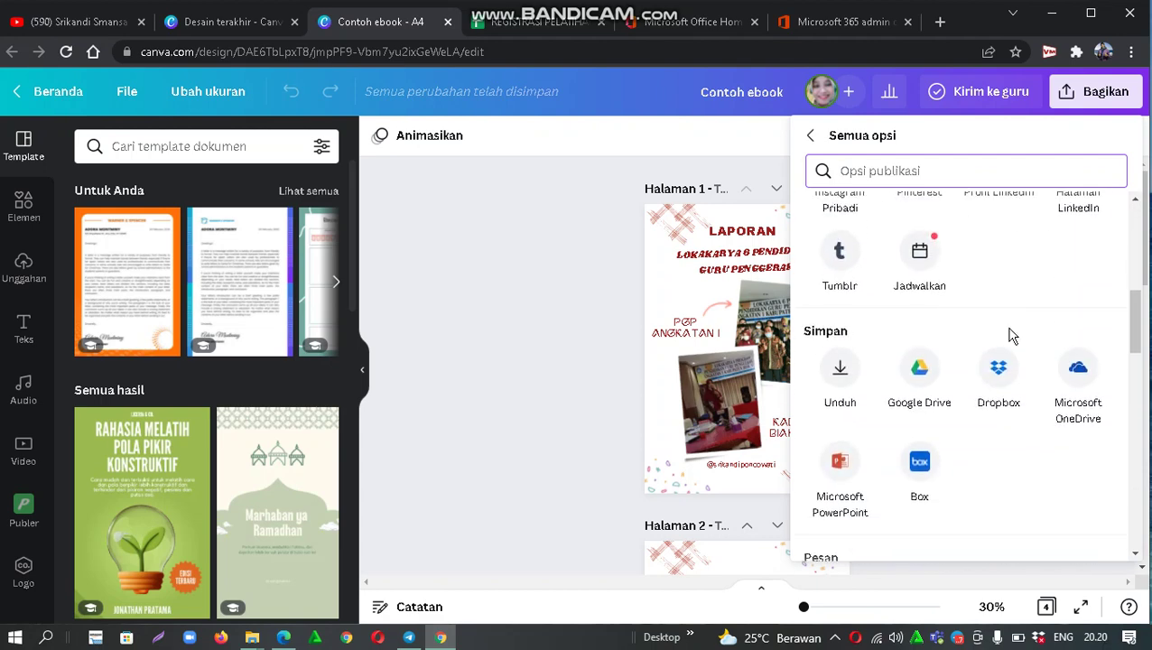
scroll(1012, 336, "down", 6)
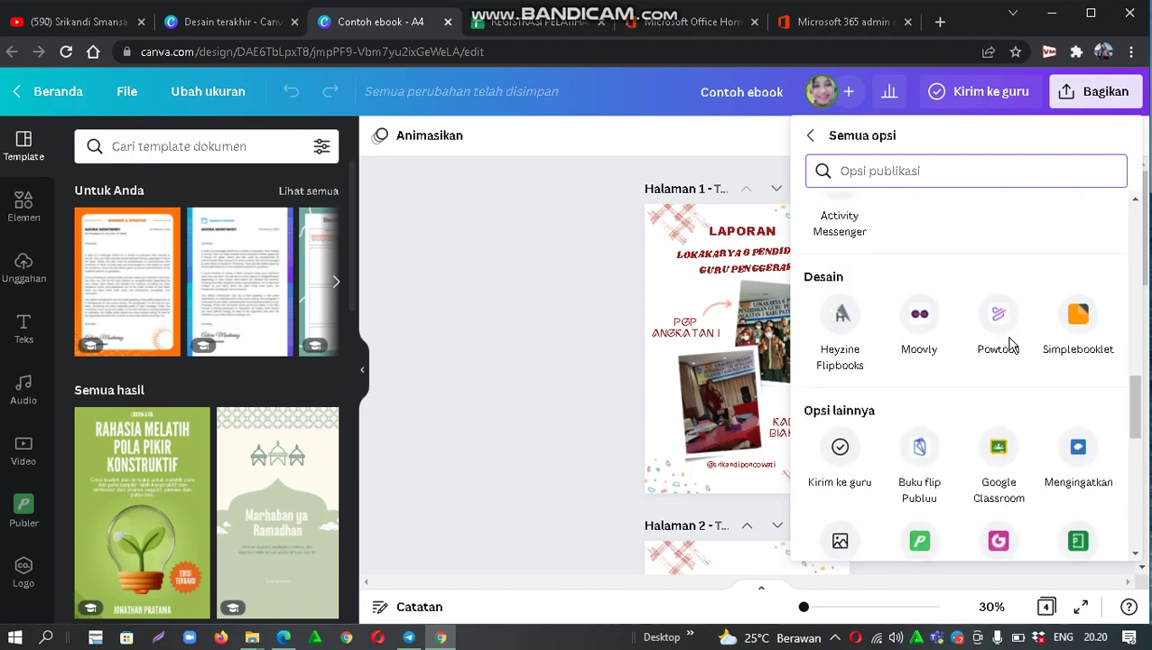
scroll(1009, 343, "down", 3)
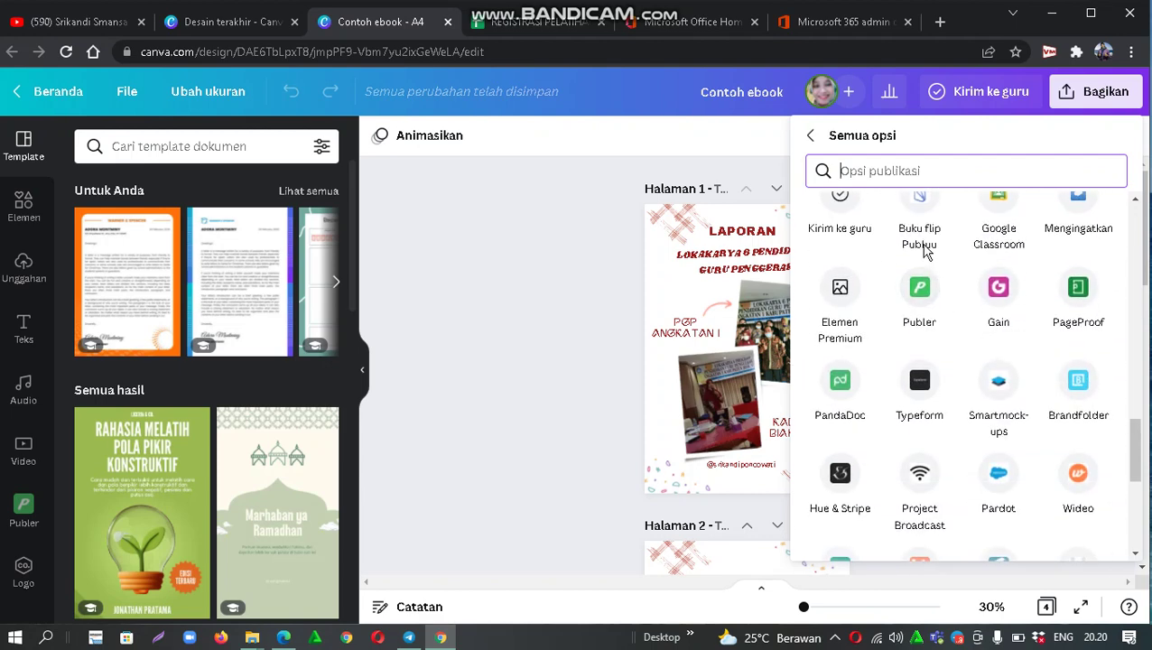
scroll(918, 220, "up", 1)
scroll(919, 243, "up", 1)
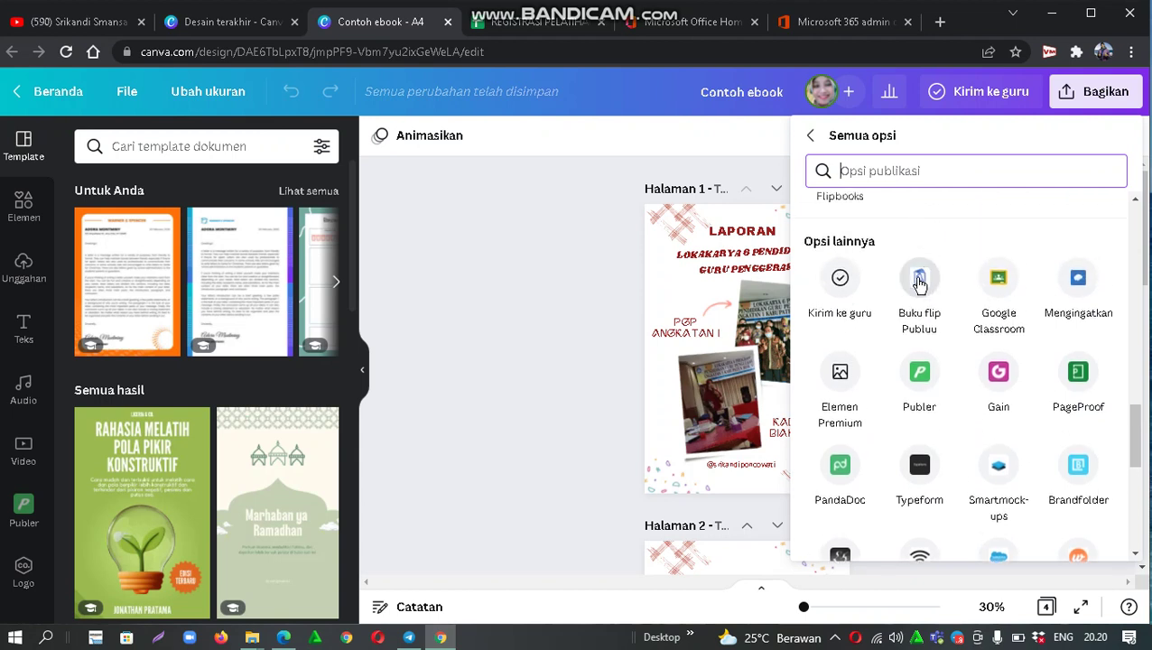
left_click(918, 282)
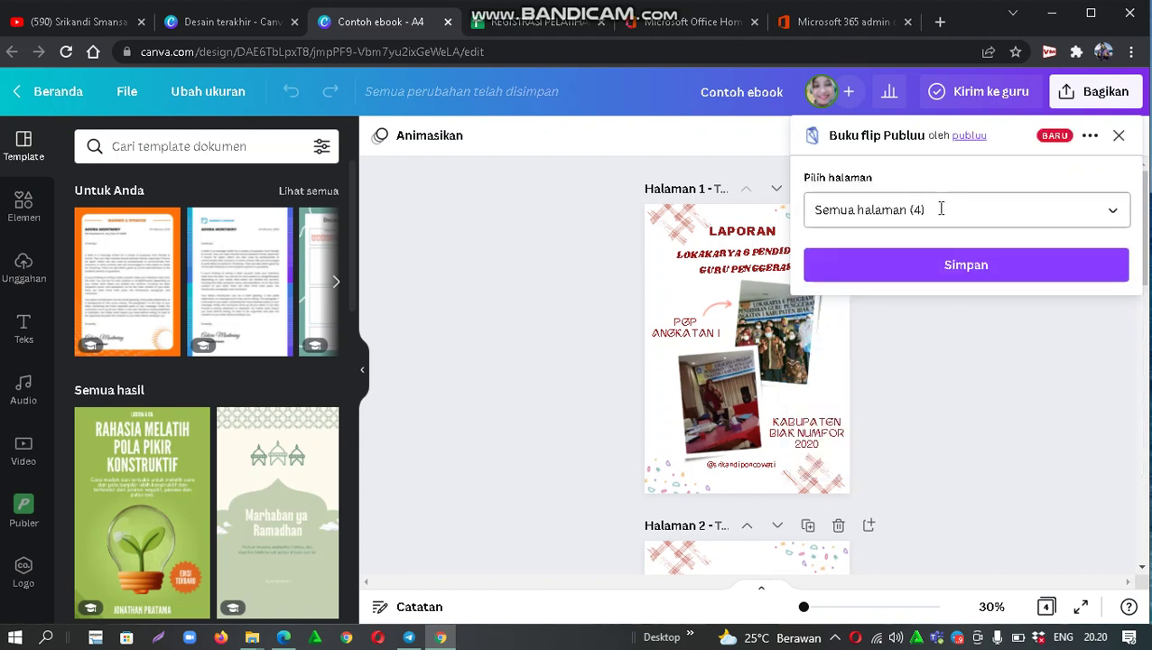
- Save all pages to Publuu, then follow the 'Lihat di Buku flip Publuu' link
left_click(957, 269)
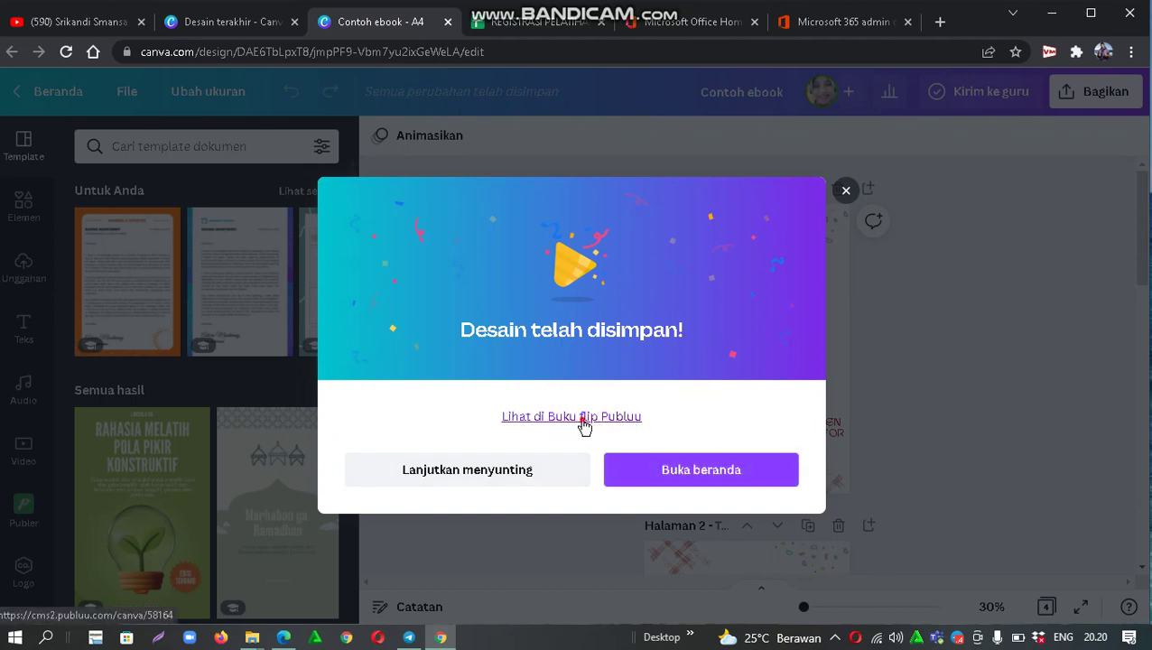
left_click(583, 417)
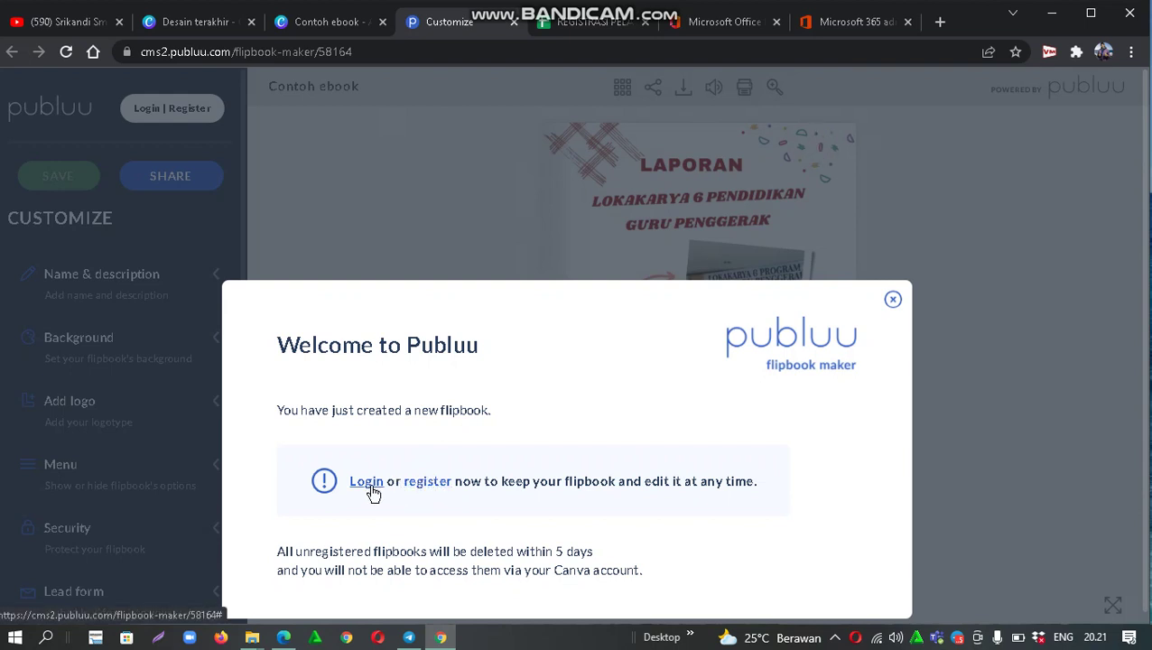
- Choose 'register' in the Welcome to Publuu dialog to show the sign-up form
left_click(421, 484)
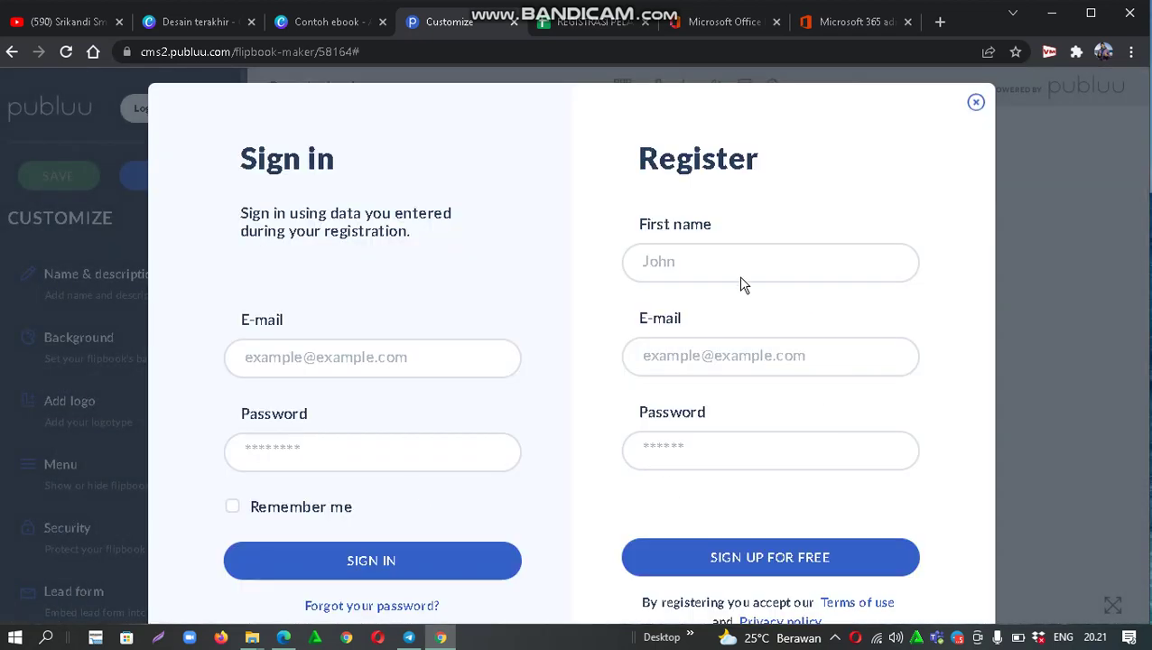
- Enter a first name, e-mail address and password under Register, then sign up for free
left_click(744, 262)
type("Annisa")
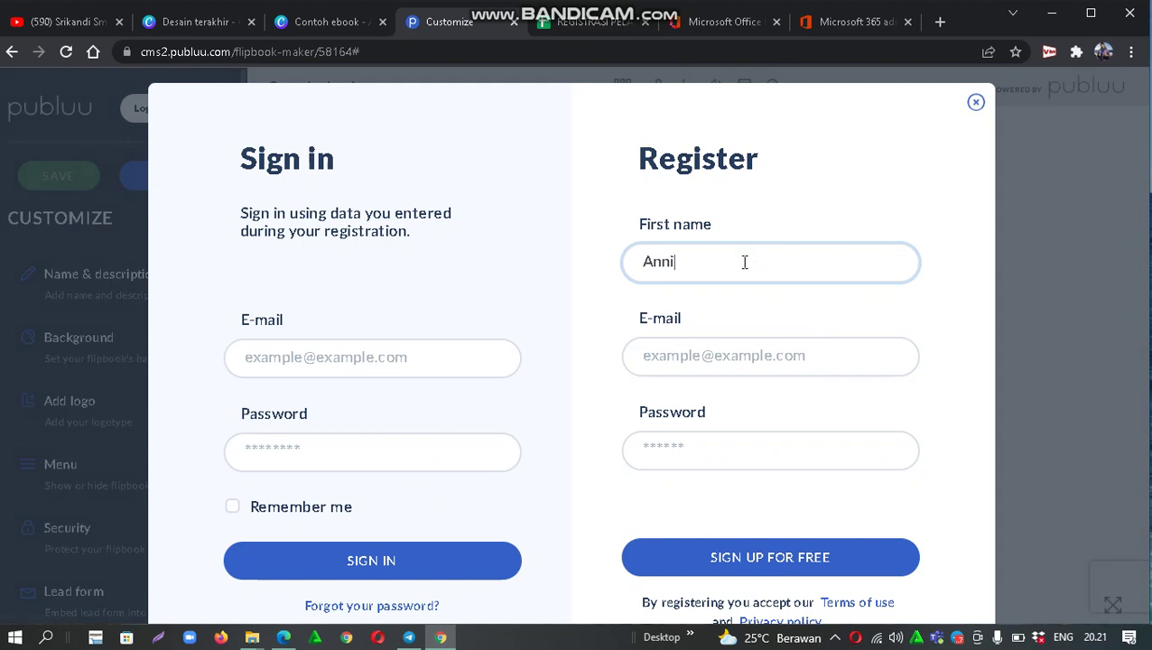
left_click(718, 372)
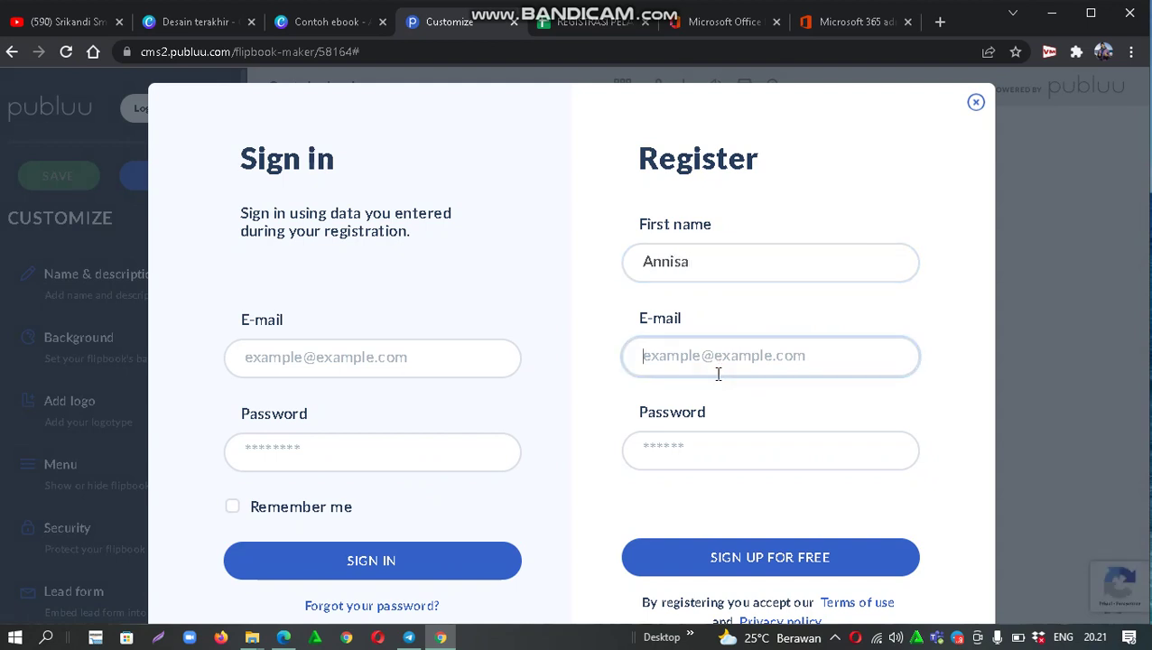
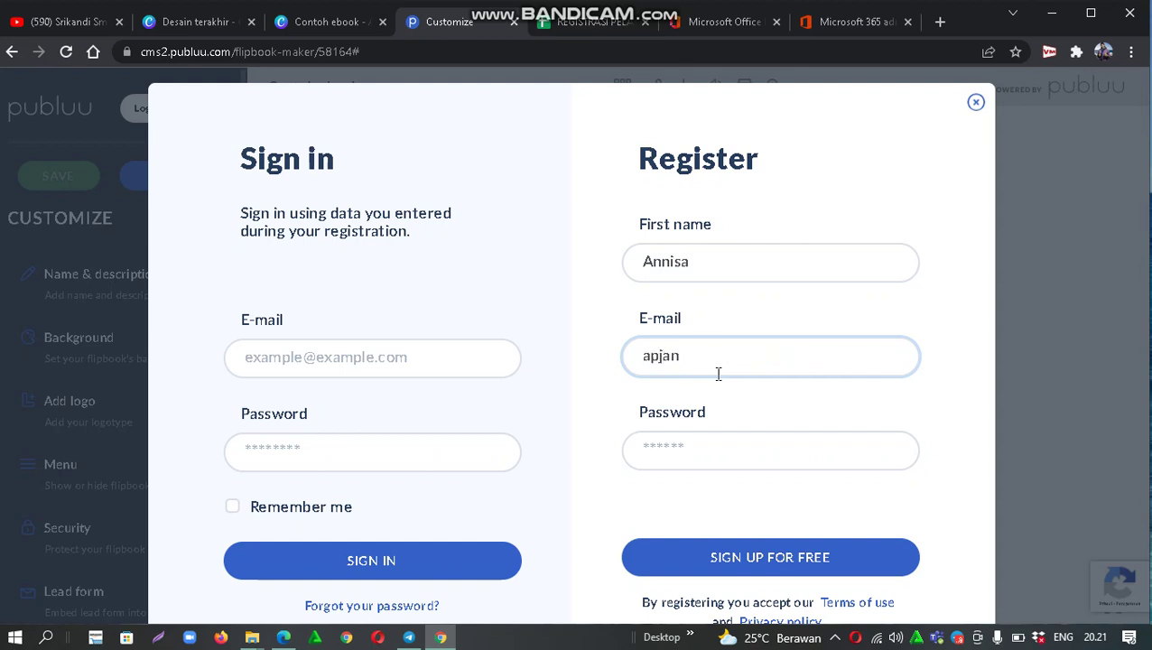
left_click(736, 449)
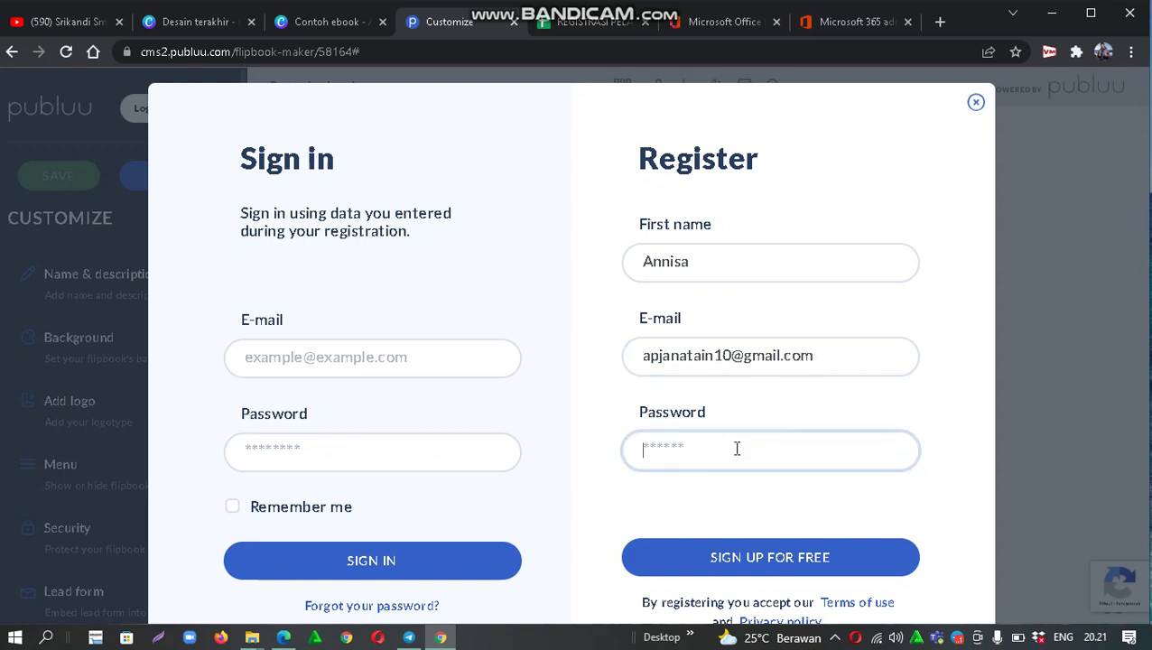
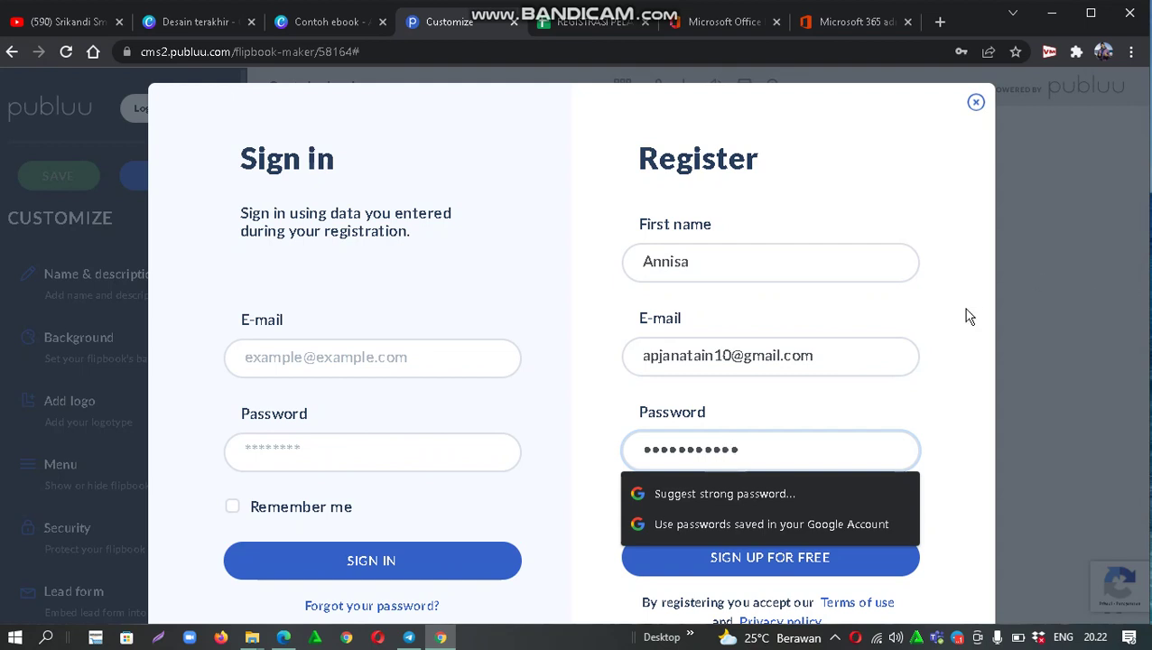
left_click(959, 413)
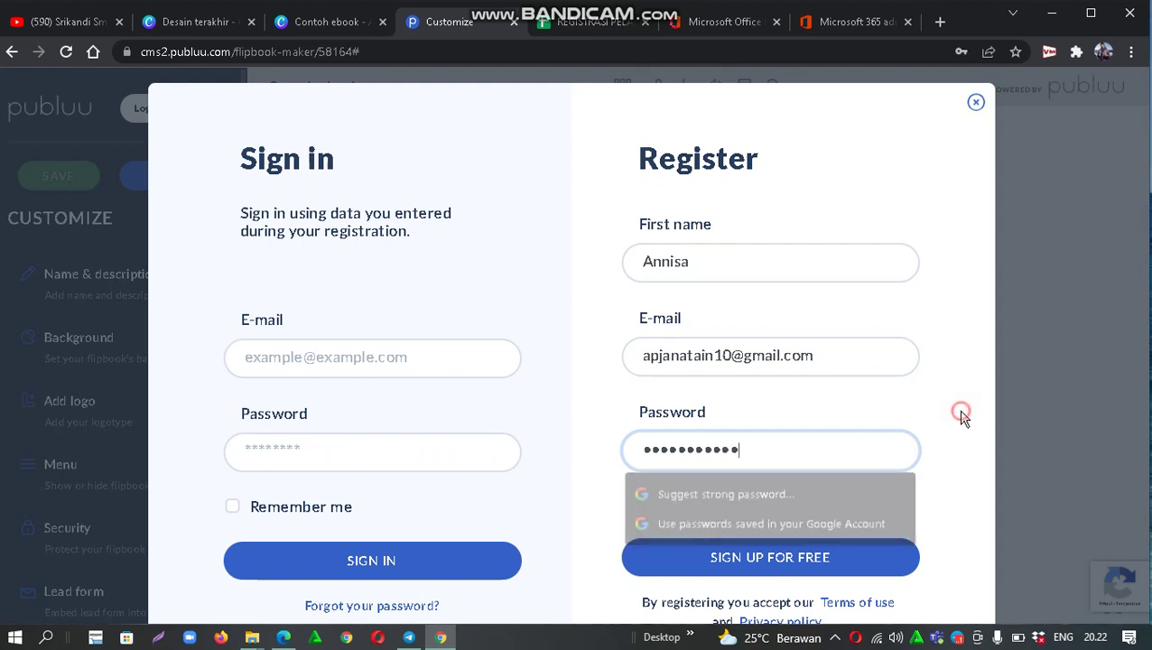
left_click(784, 567)
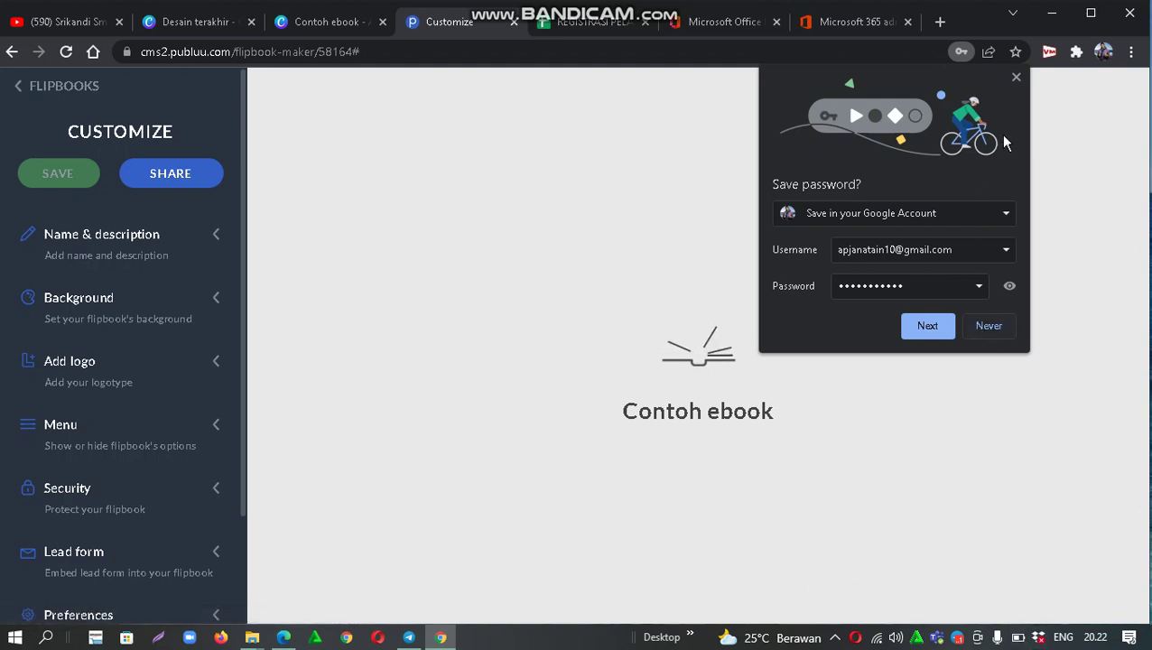
- Close Chrome's save-password prompt, then expand and collapse the sidebar's Menu feature toggles
left_click(1017, 79)
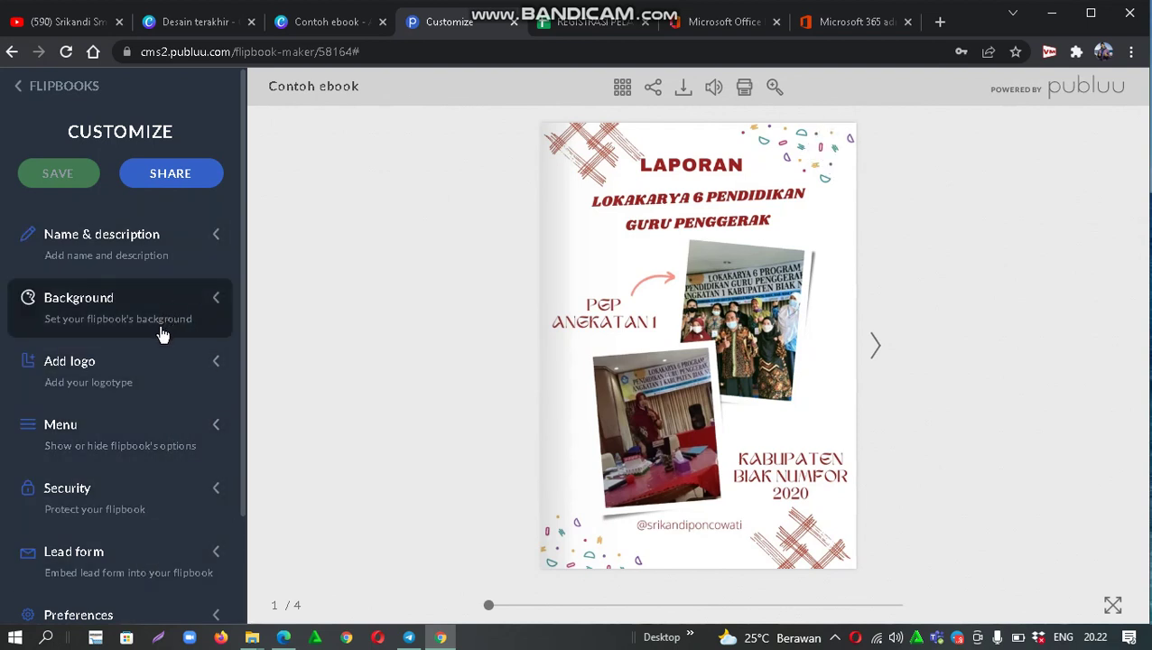
left_click(219, 432)
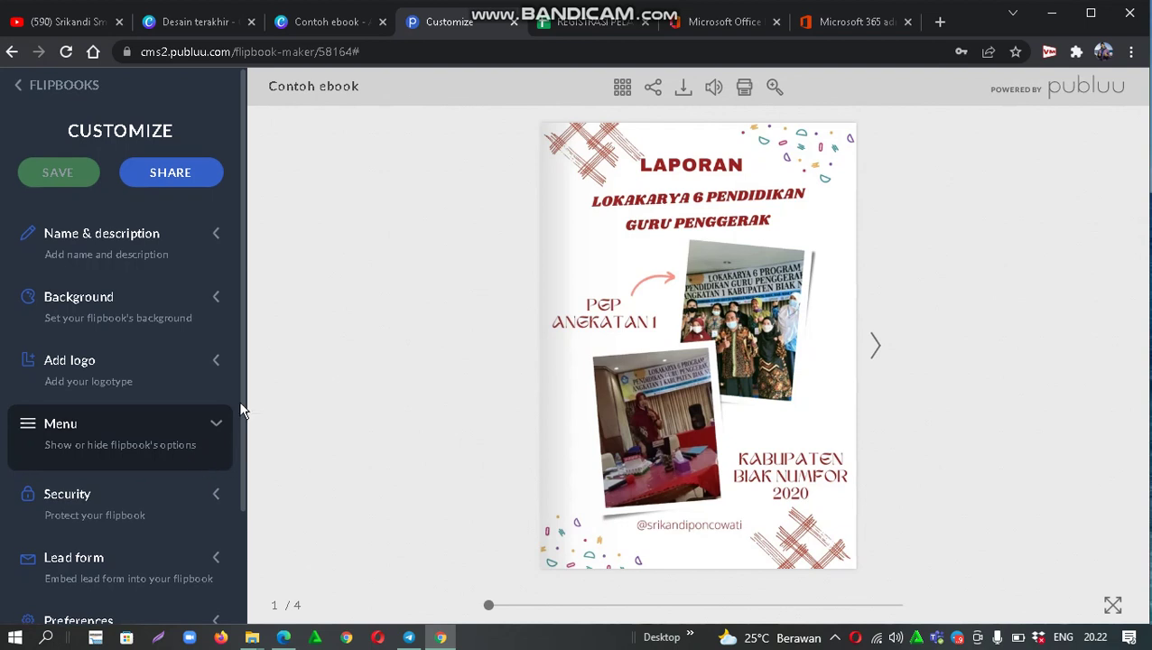
scroll(244, 406, "down", 2)
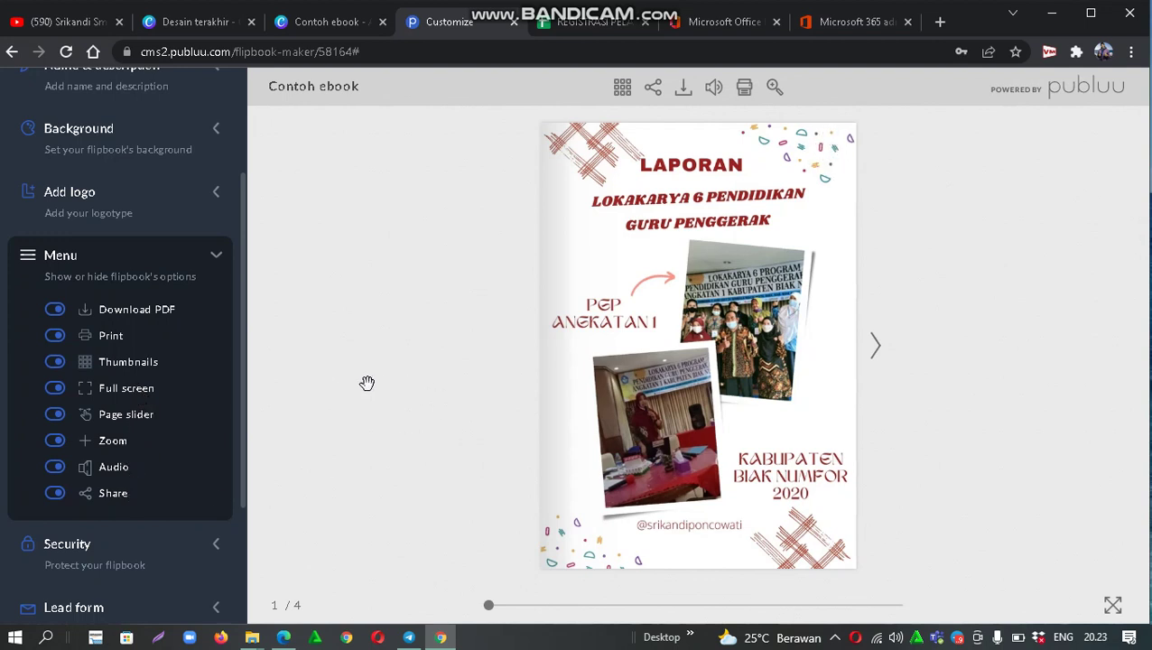
left_click(214, 257)
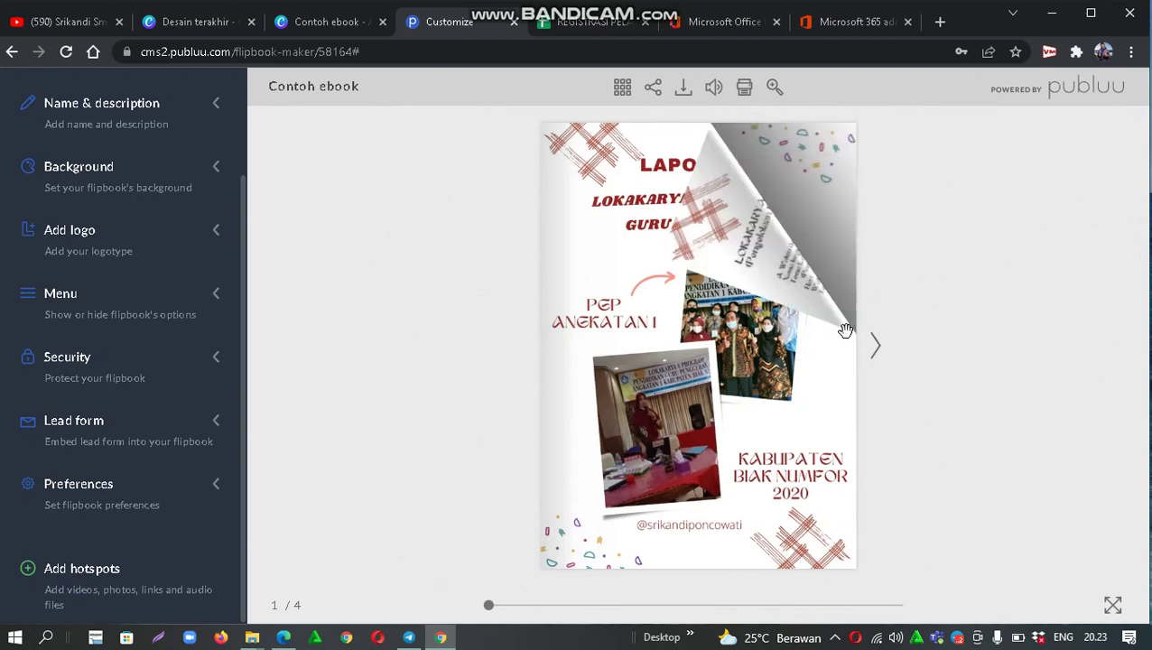
- Flip between the cover and pages 2–3, then copy the flipbook's link in Share flipbook
left_click(873, 343)
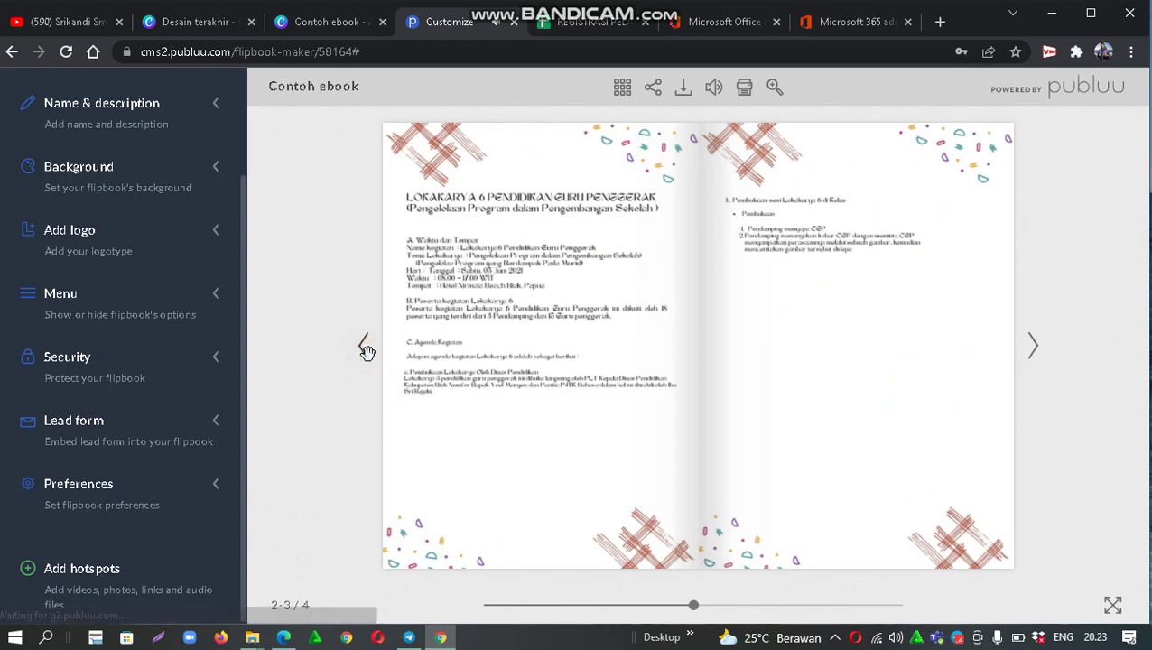
left_click(366, 348)
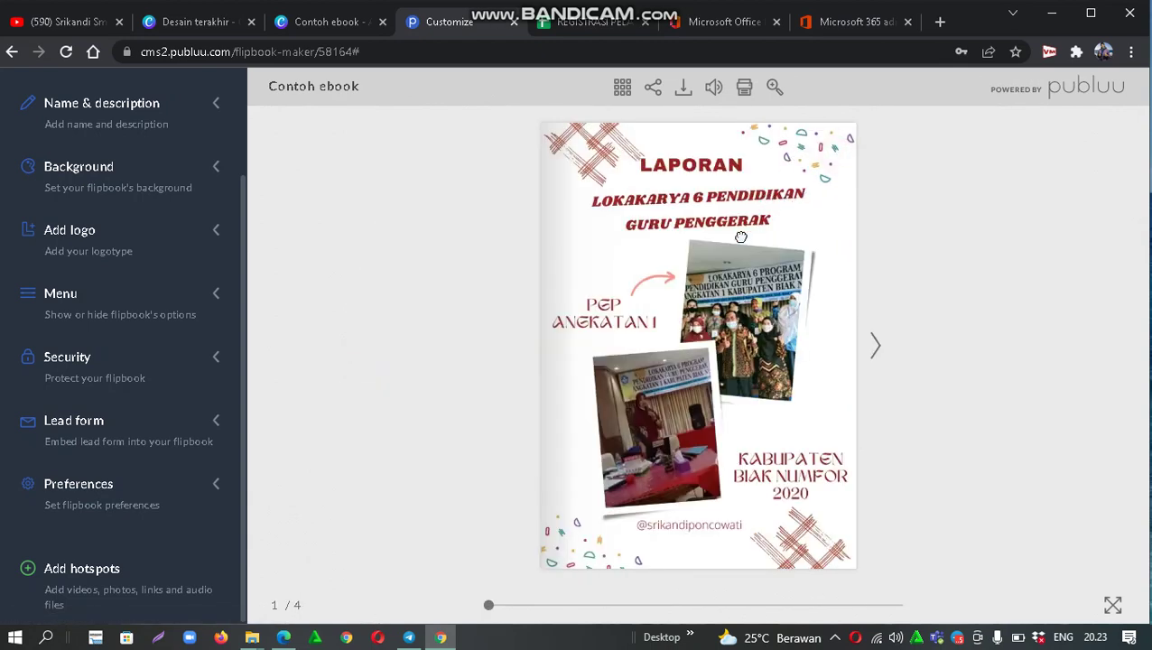
left_click_drag(798, 189, 367, 355)
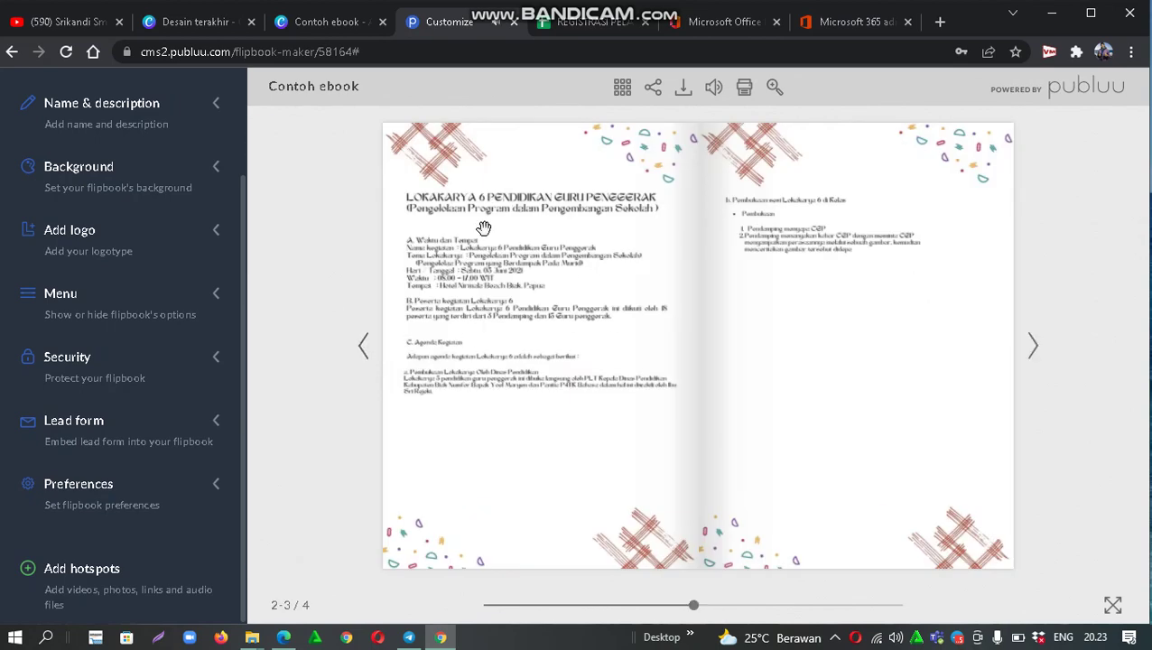
left_click_drag(512, 201, 784, 187)
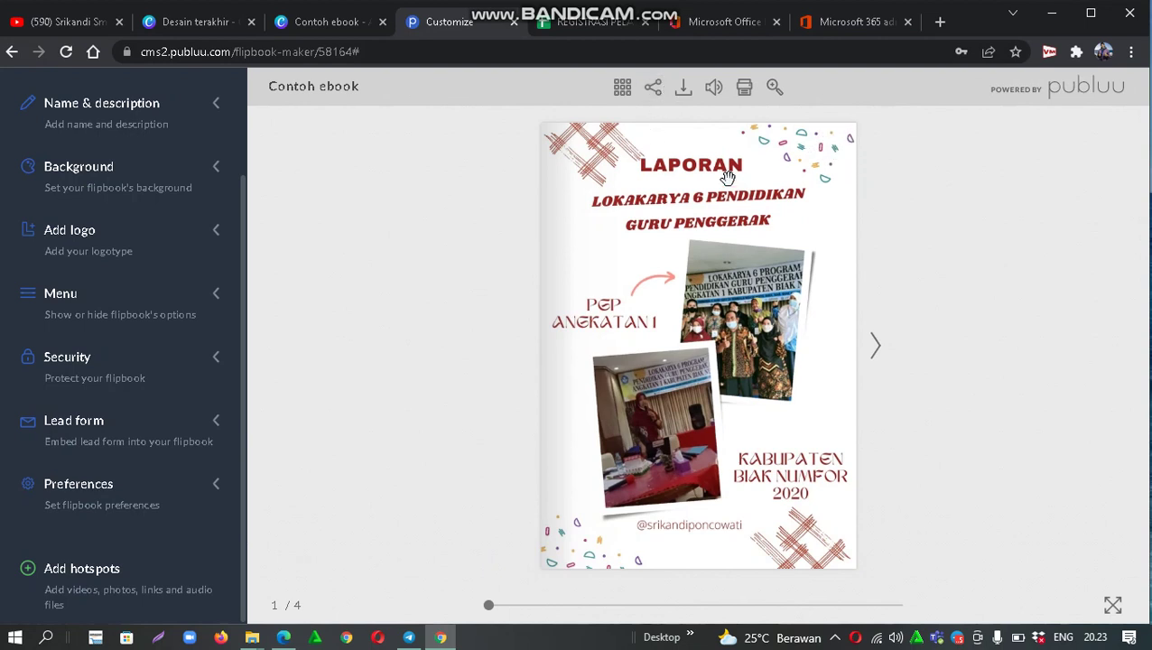
left_click(652, 90)
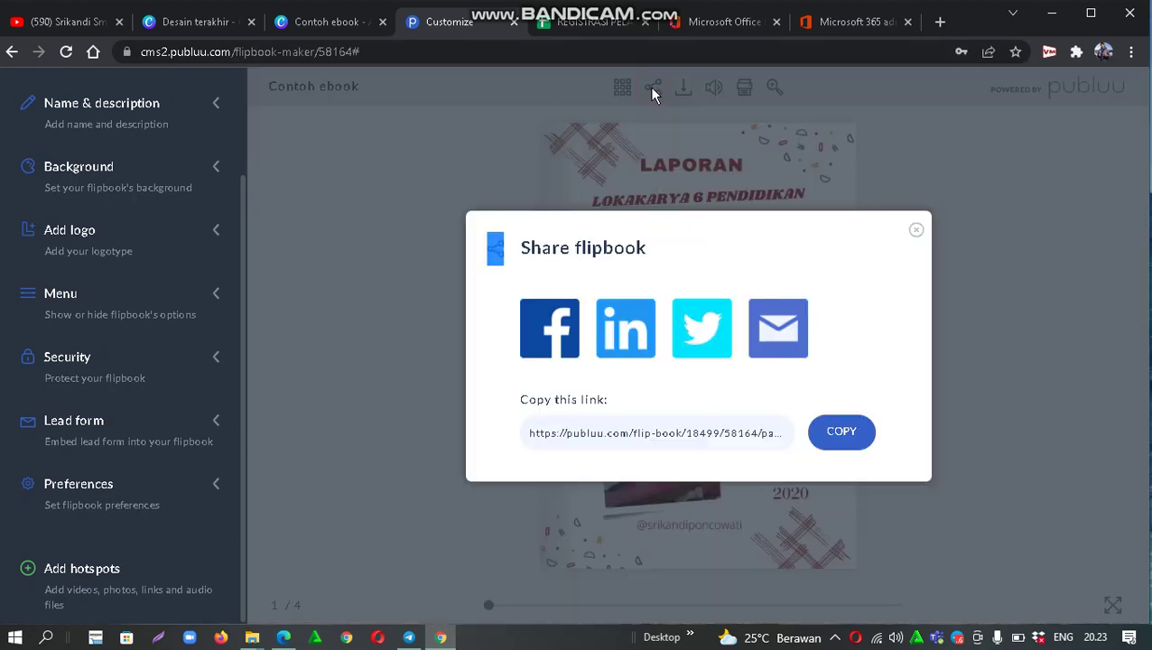
left_click(832, 437)
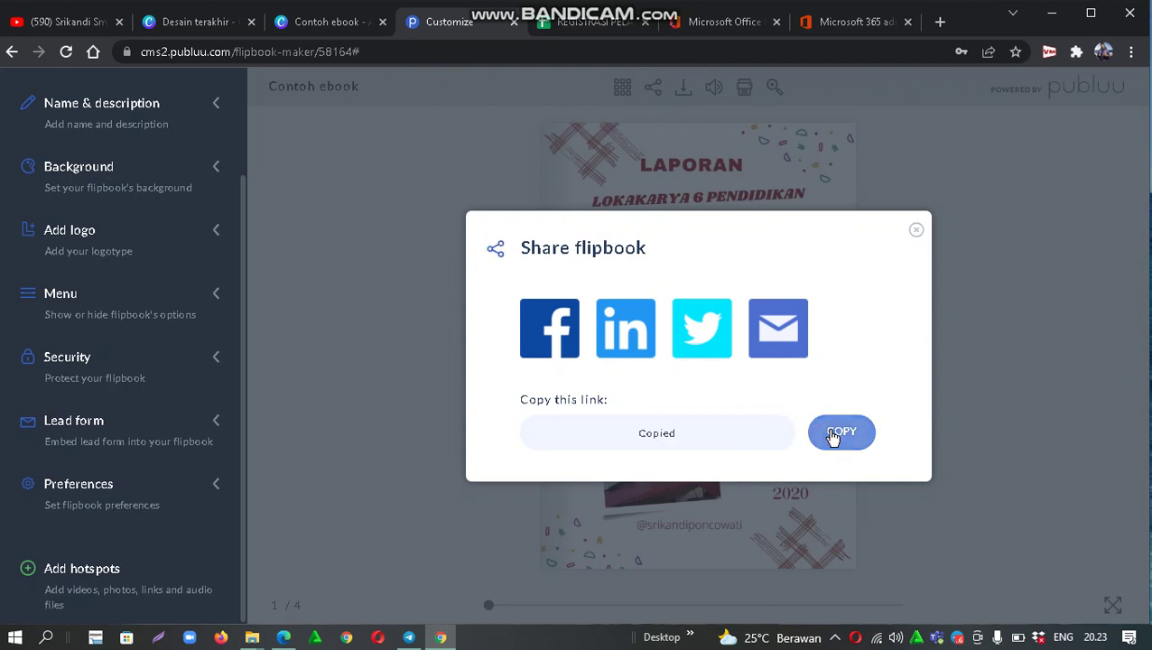